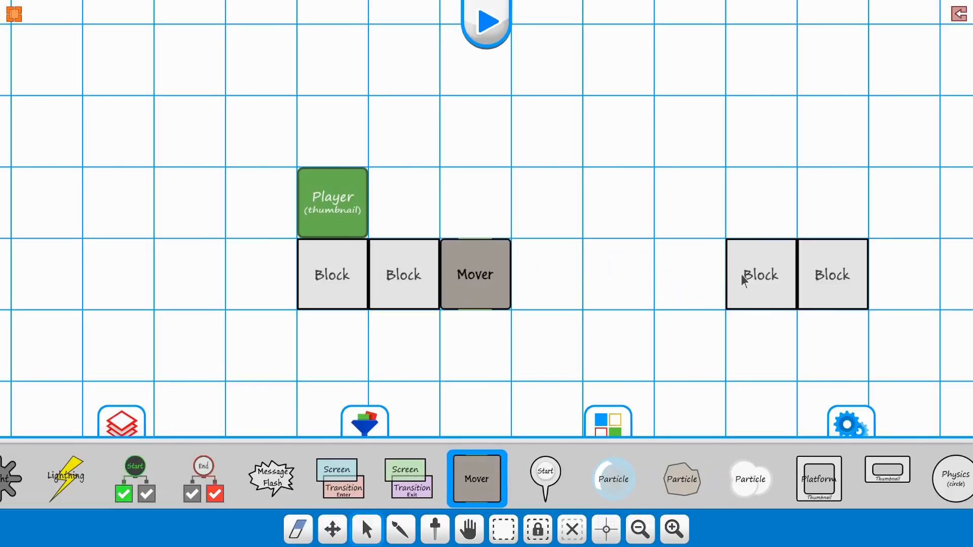
# Step: Give the block just past the gap an unlimited Any Tile trigger on enter, with its trigger range's Left value at 6
pyautogui.rightClick(768, 274)
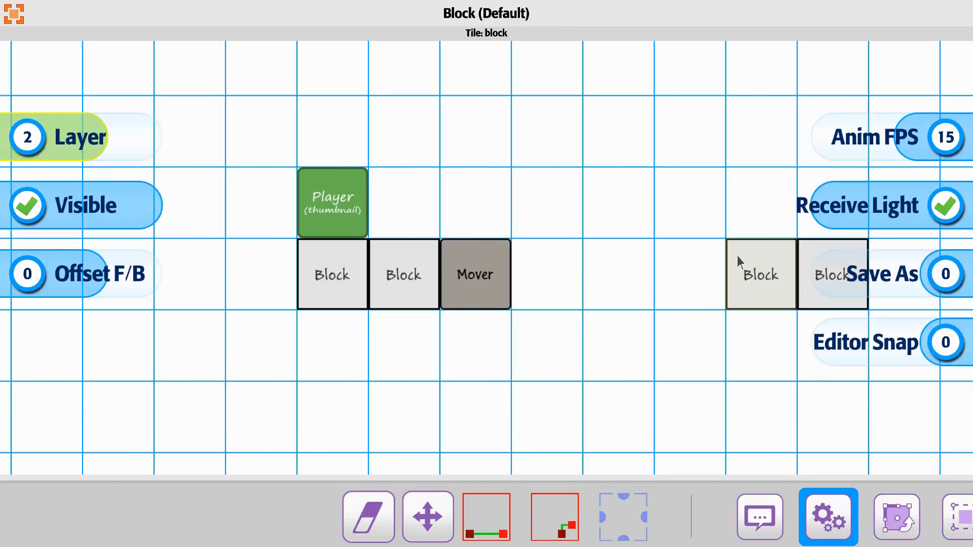
pyautogui.moveTo(704, 490); pyautogui.dragTo(424, 516)
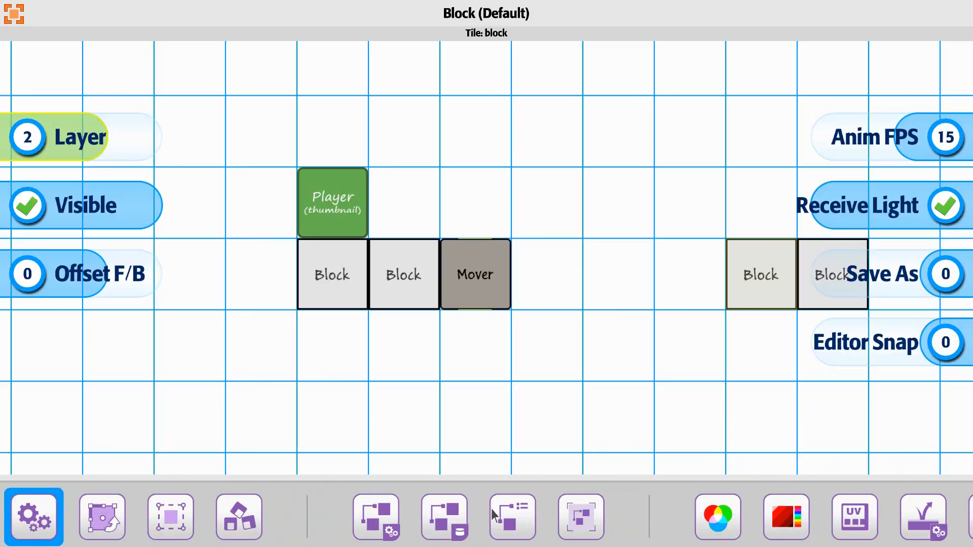
pyautogui.click(376, 513)
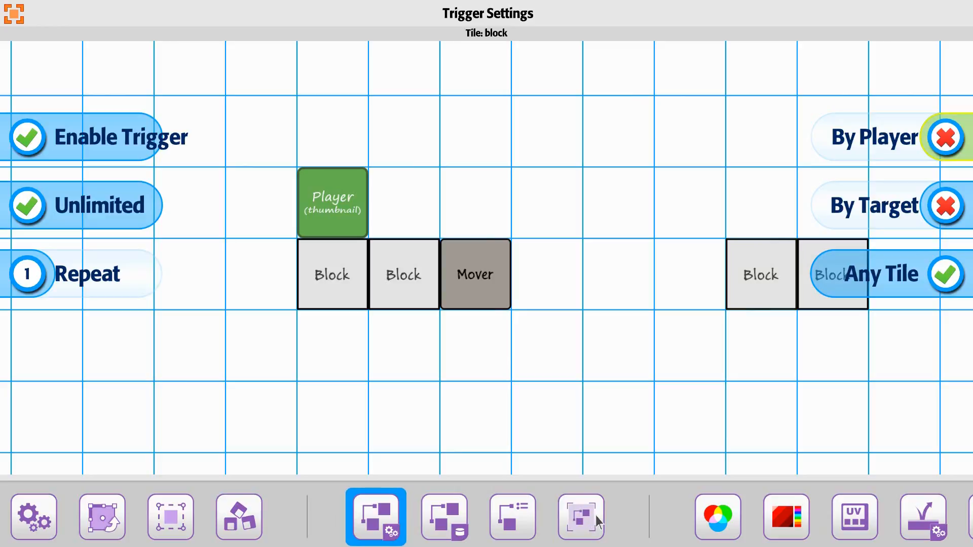
pyautogui.click(517, 515)
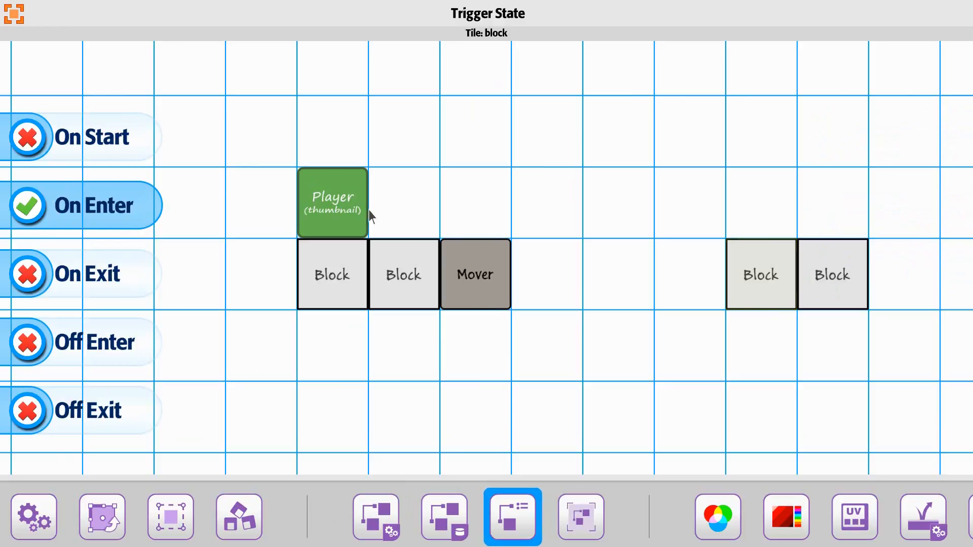
pyautogui.click(580, 507)
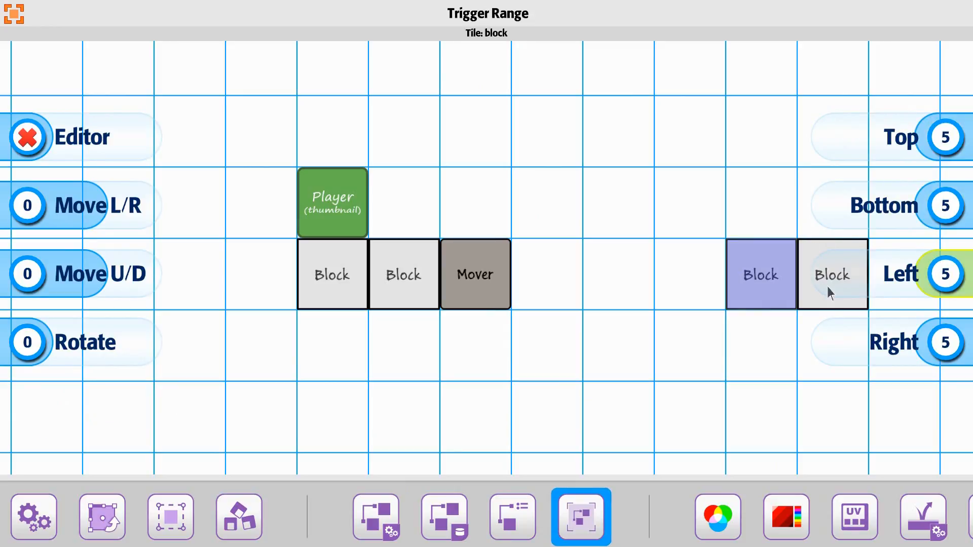
pyautogui.click(938, 285)
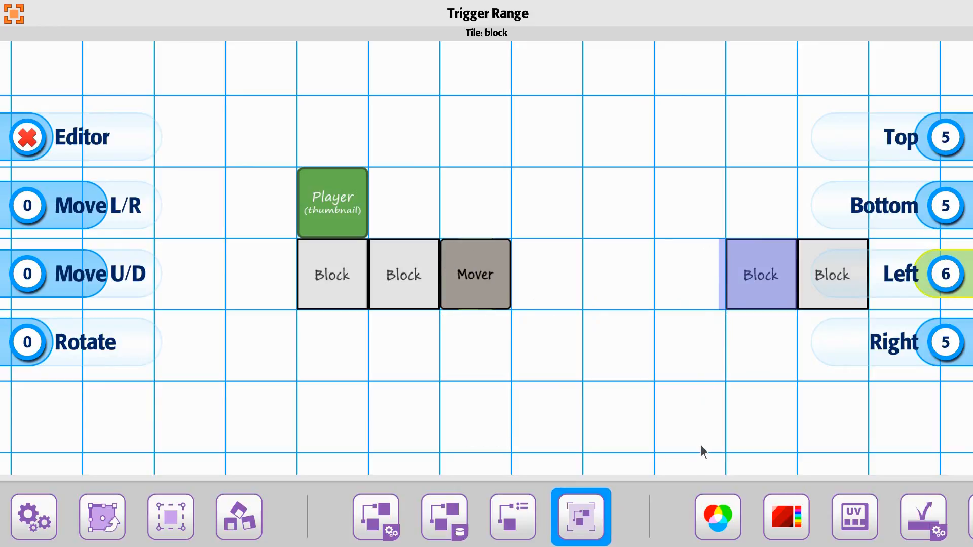
# Step: Link the Mover tile as the target of the block's trigger, and leave the block's settings
pyautogui.moveTo(160, 521); pyautogui.dragTo(656, 516)
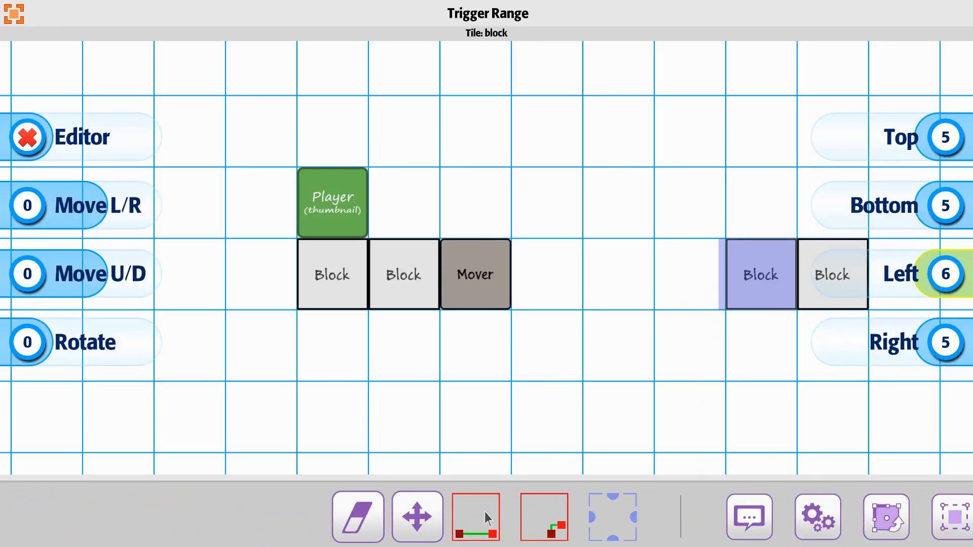
pyautogui.click(458, 518)
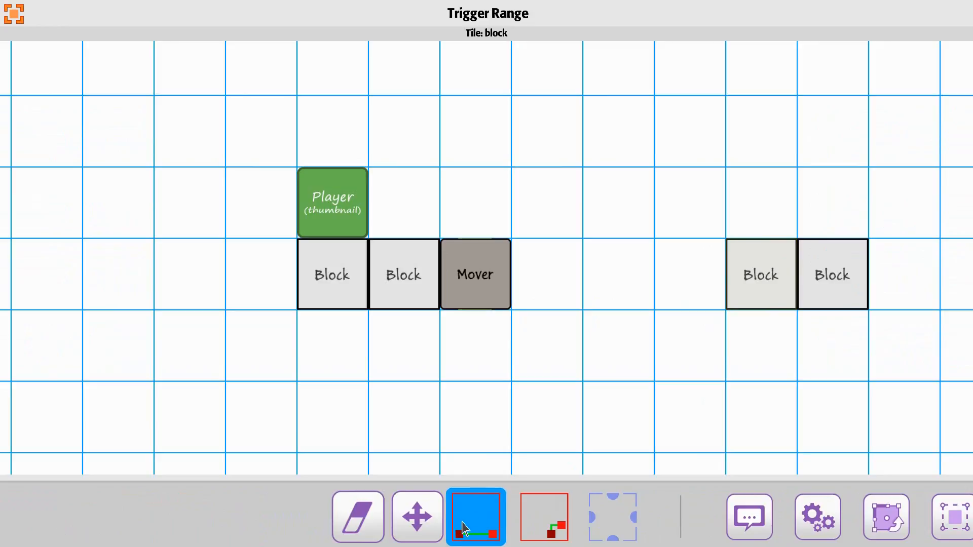
pyautogui.click(479, 270)
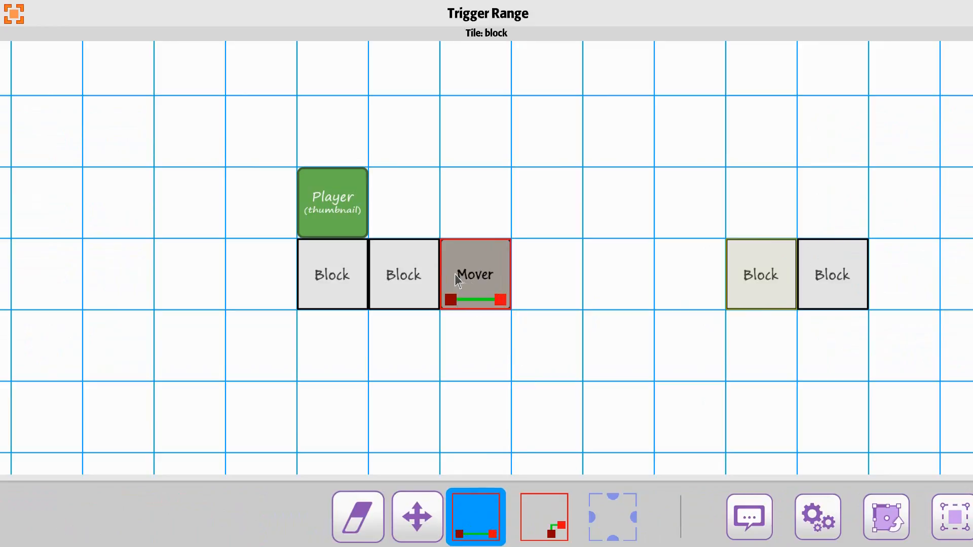
pyautogui.click(15, 17)
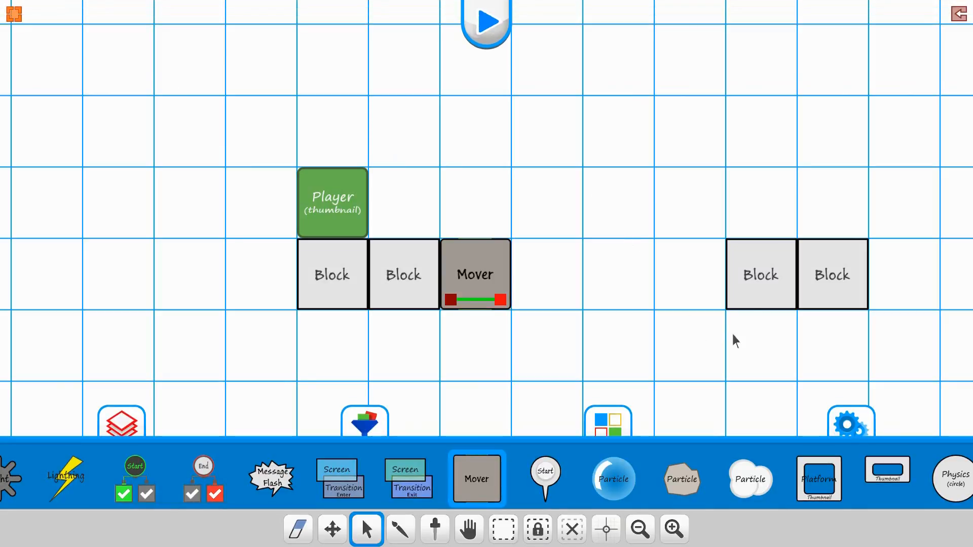
# Step: Turn on the Editor option in the same block's Trigger Range settings and return to the level
pyautogui.click(760, 283)
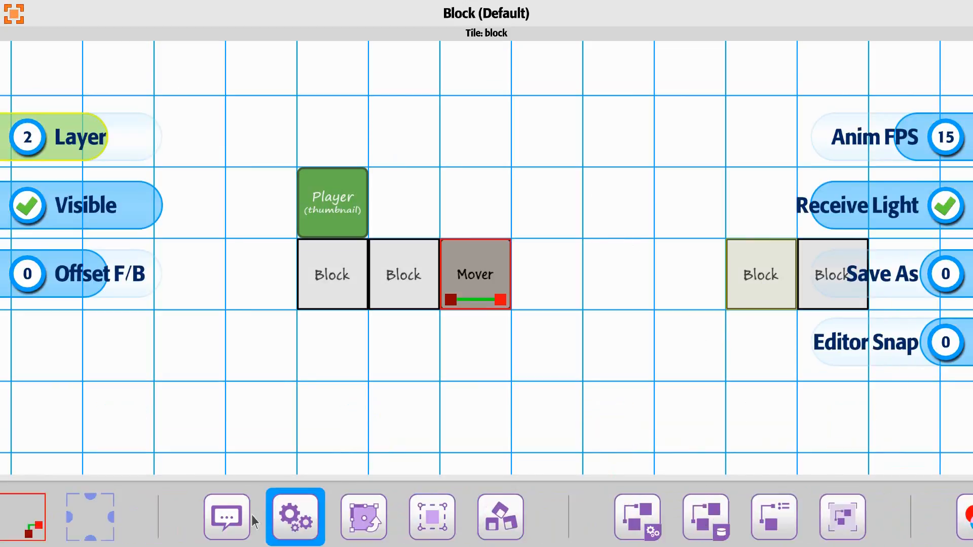
pyautogui.moveTo(274, 522); pyautogui.dragTo(246, 521)
pyautogui.click(382, 522)
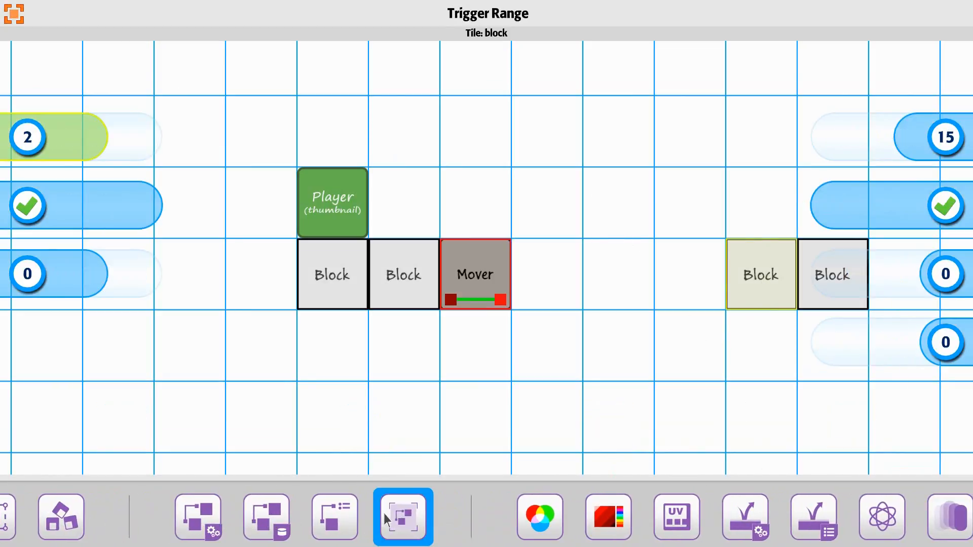
pyautogui.click(429, 128)
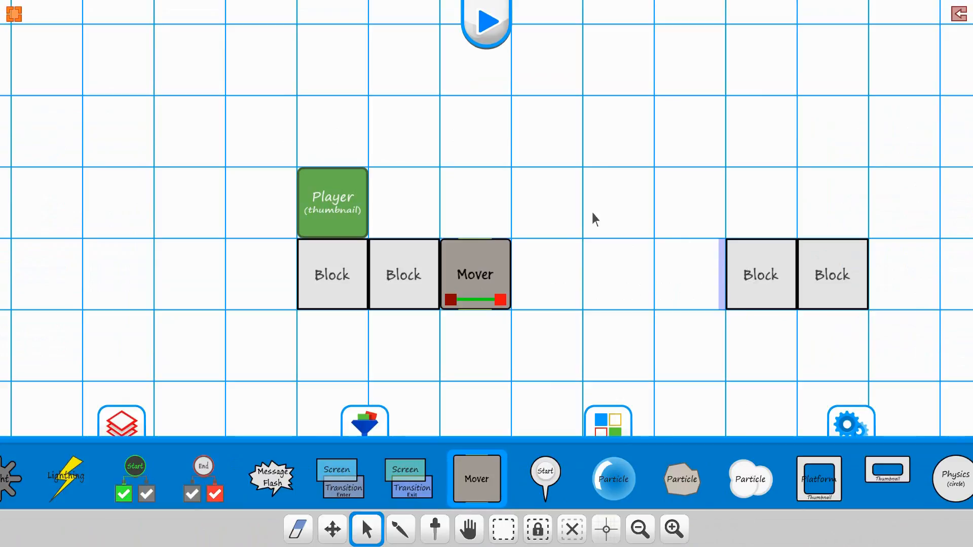
# Step: Open the Mover's Translate Position settings and review them for the enter event of the linked block
pyautogui.click(475, 285)
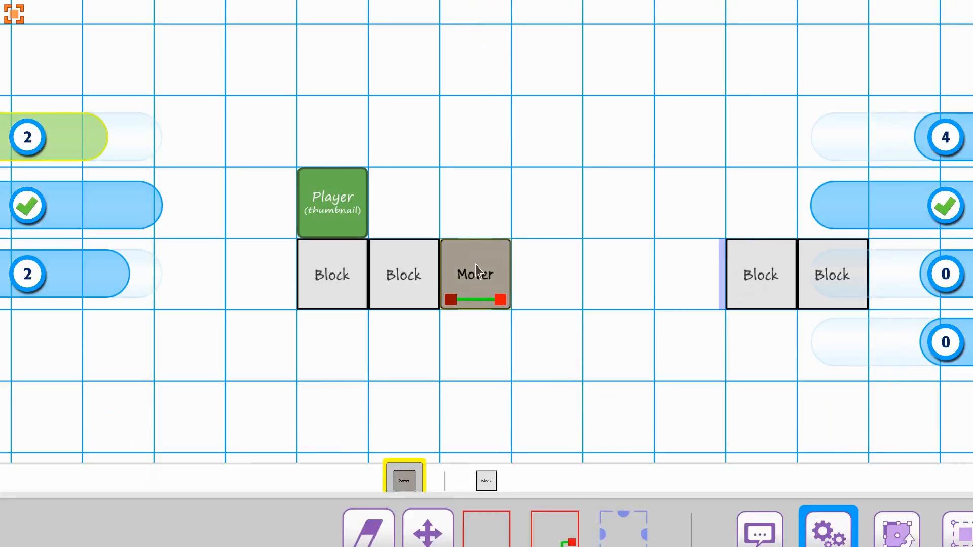
pyautogui.click(486, 460)
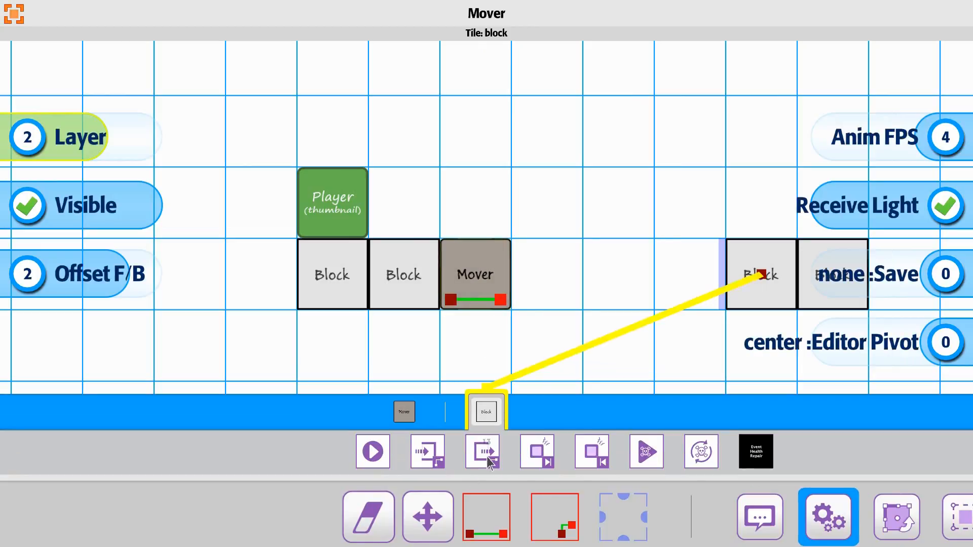
pyautogui.click(421, 455)
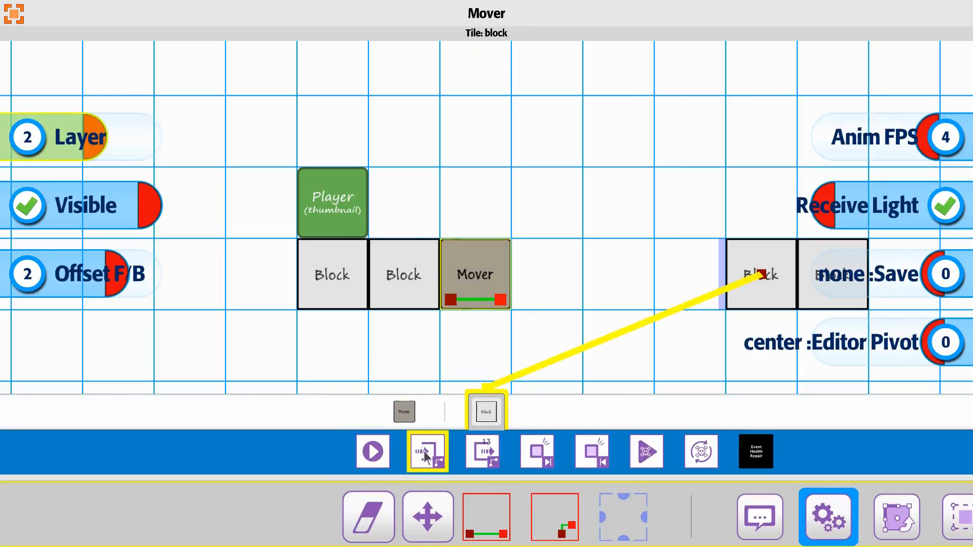
pyautogui.moveTo(931, 517); pyautogui.dragTo(285, 513)
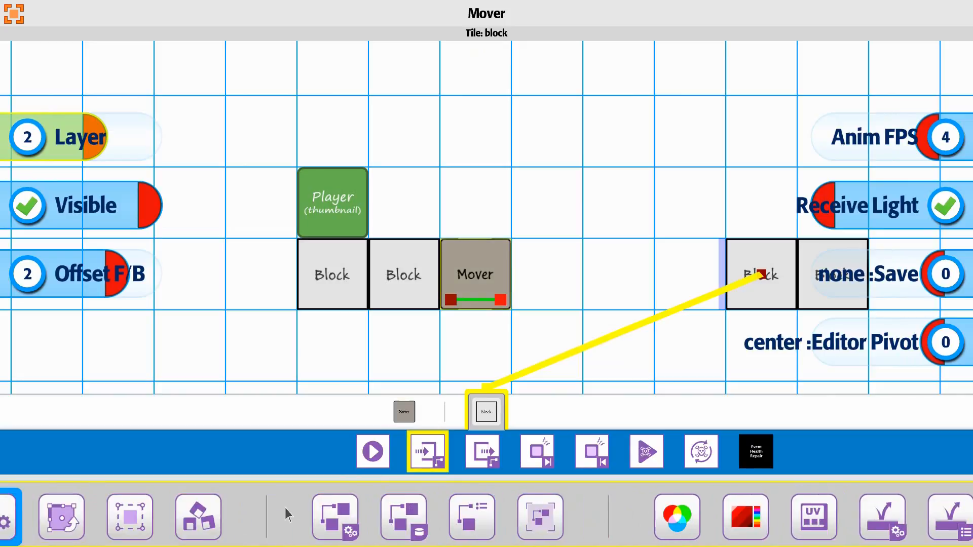
pyautogui.moveTo(907, 518); pyautogui.dragTo(304, 518)
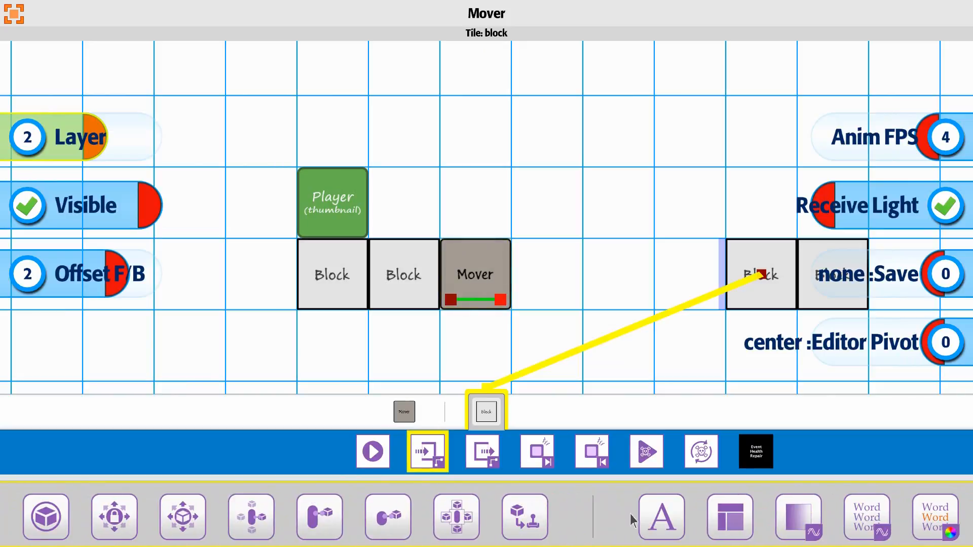
pyautogui.moveTo(760, 517); pyautogui.dragTo(244, 521)
pyautogui.click(508, 527)
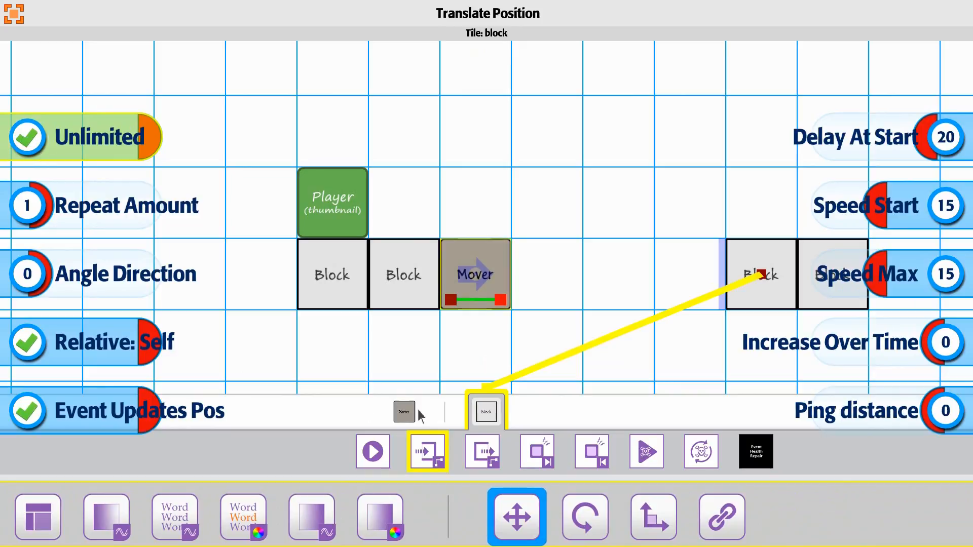
pyautogui.click(486, 414)
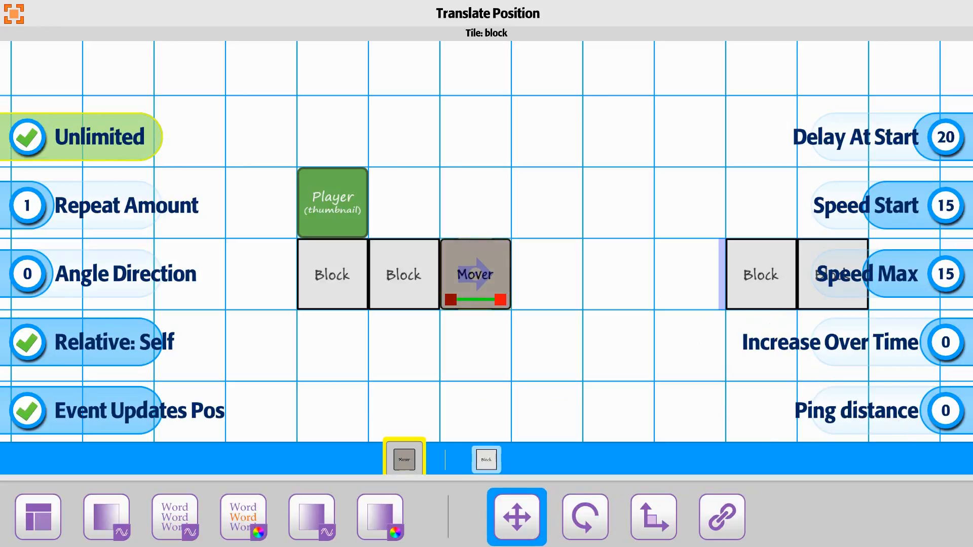
# Step: For the linked block's enter event, set the Mover's Angle Direction to 91 and activate that override
pyautogui.click(487, 458)
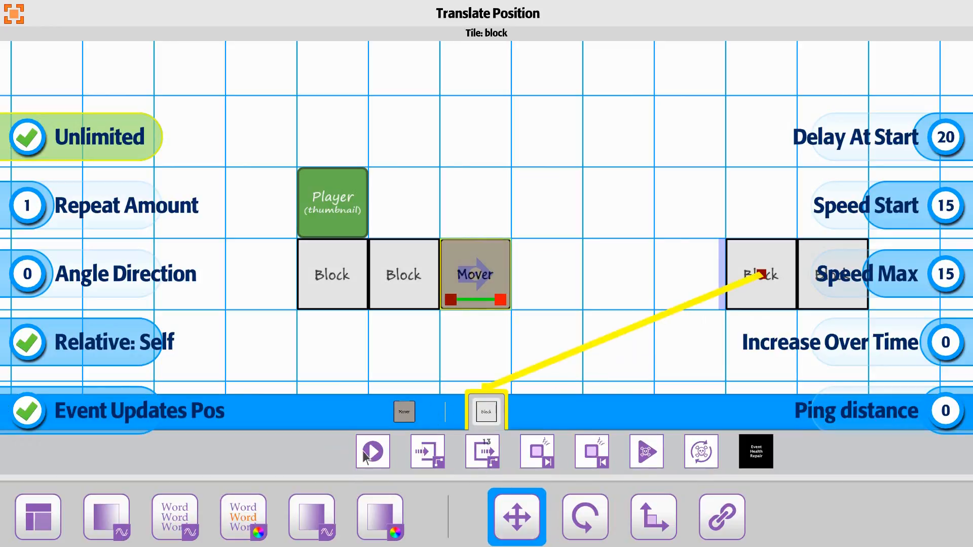
pyautogui.click(415, 458)
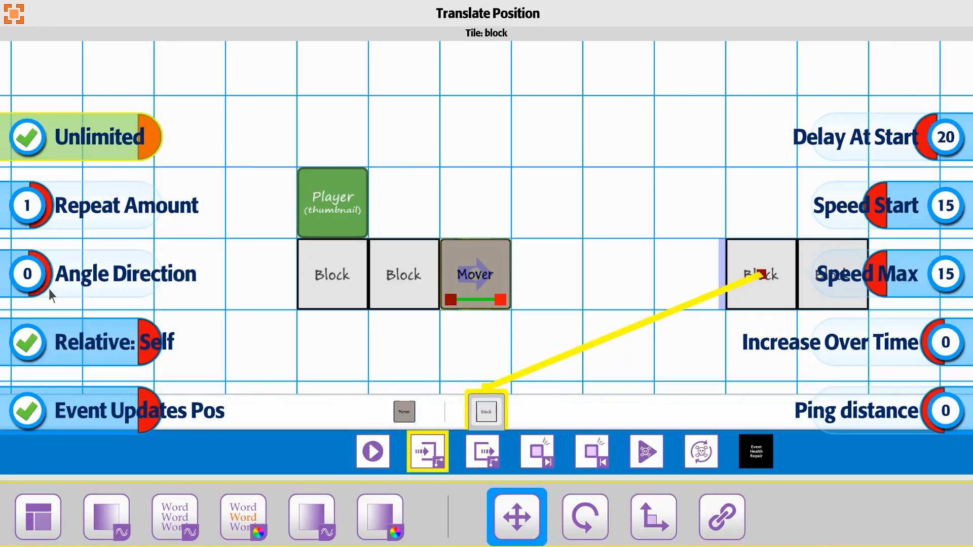
pyautogui.moveTo(24, 291); pyautogui.dragTo(48, 291)
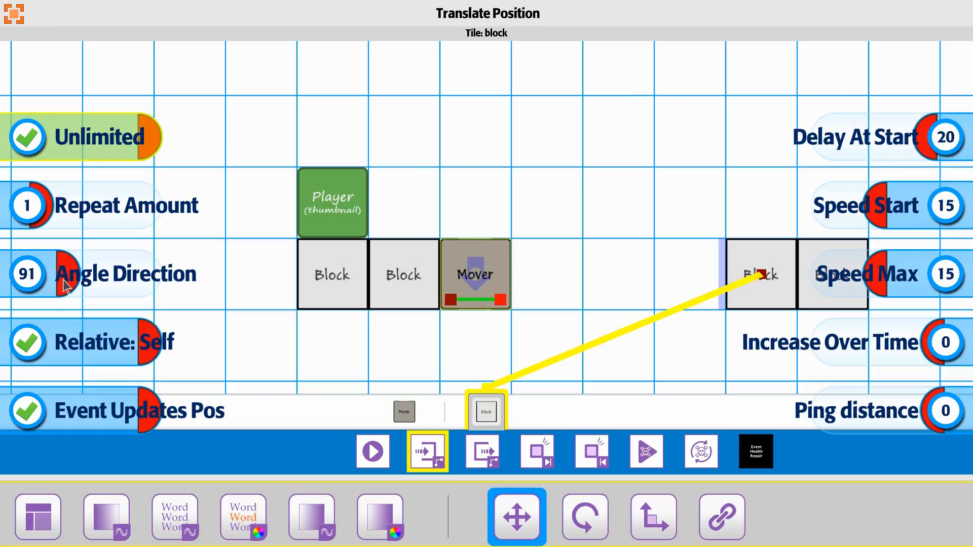
pyautogui.click(62, 278)
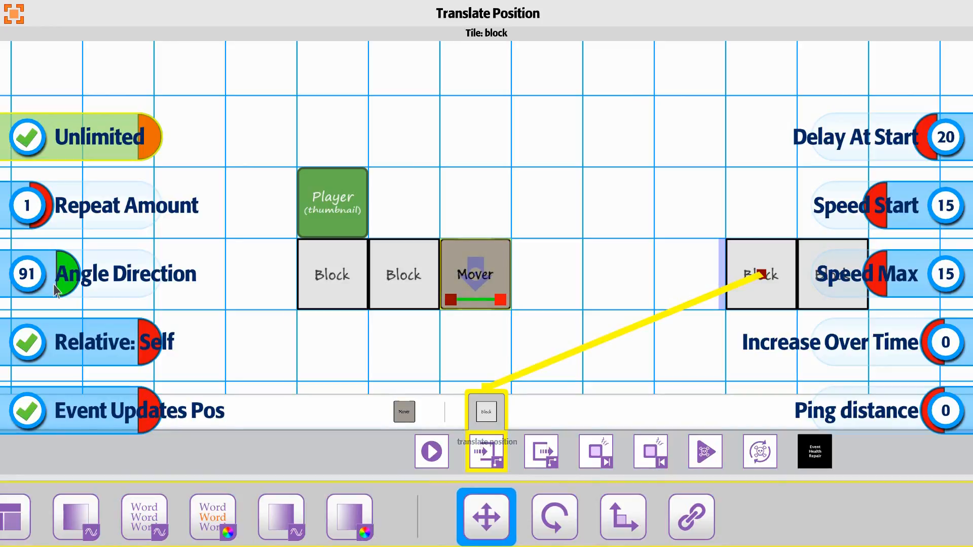
pyautogui.press('Up')
pyautogui.press('Down')
pyautogui.press('Down')
pyautogui.press('Down')
pyautogui.press('Left')
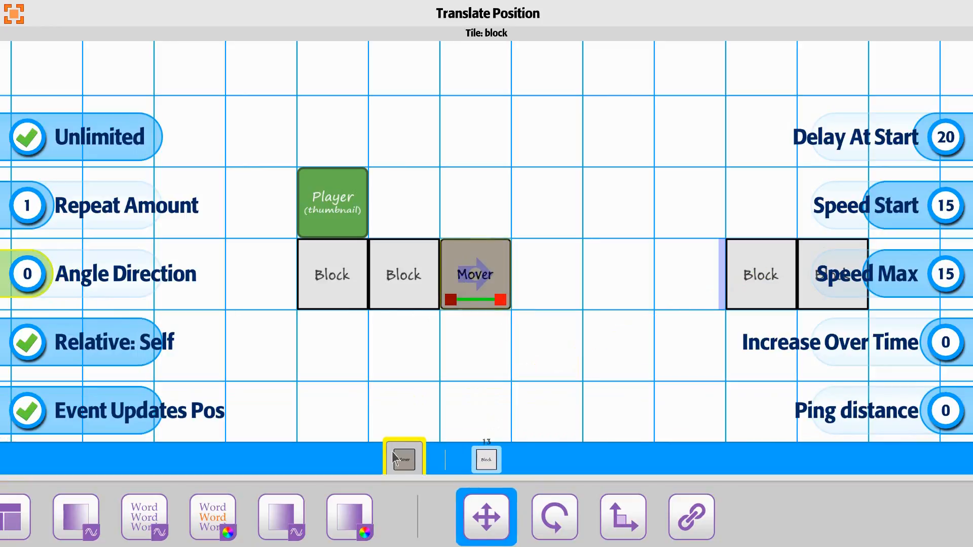
# Step: Leave the Mover's settings and start a test play of the level
pyautogui.click(15, 16)
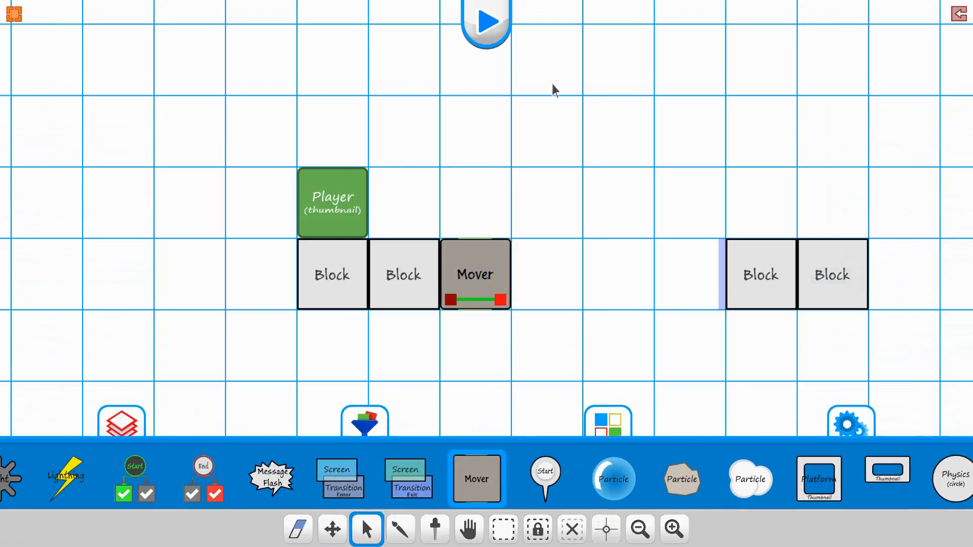
pyautogui.click(494, 28)
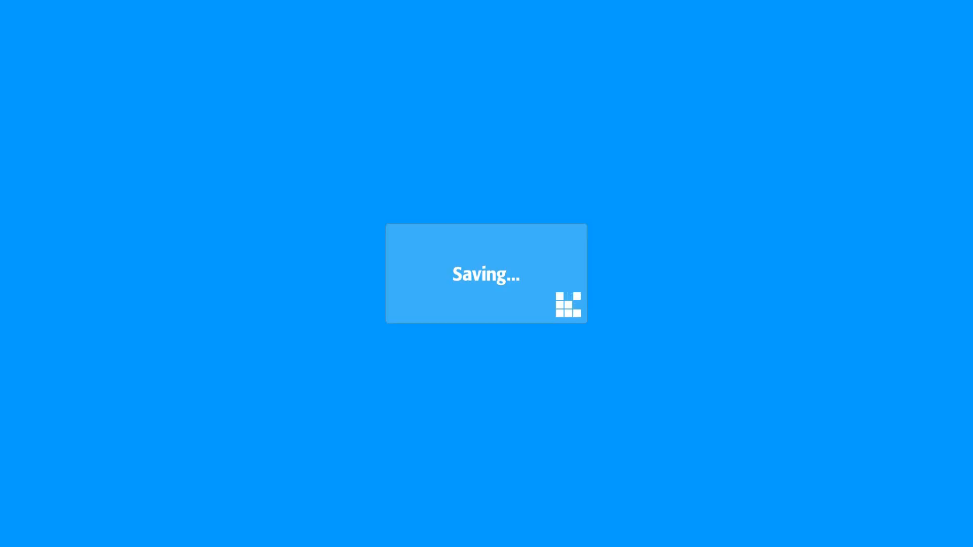